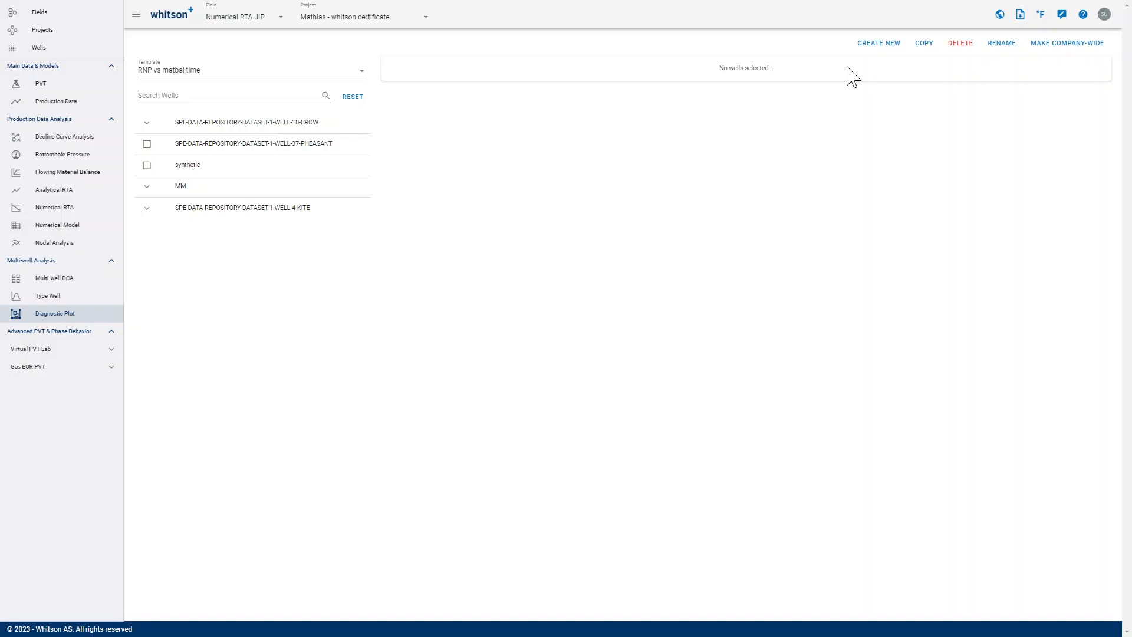
- Create a new diagnostic plot template named "PNR vs time"
click(877, 46)
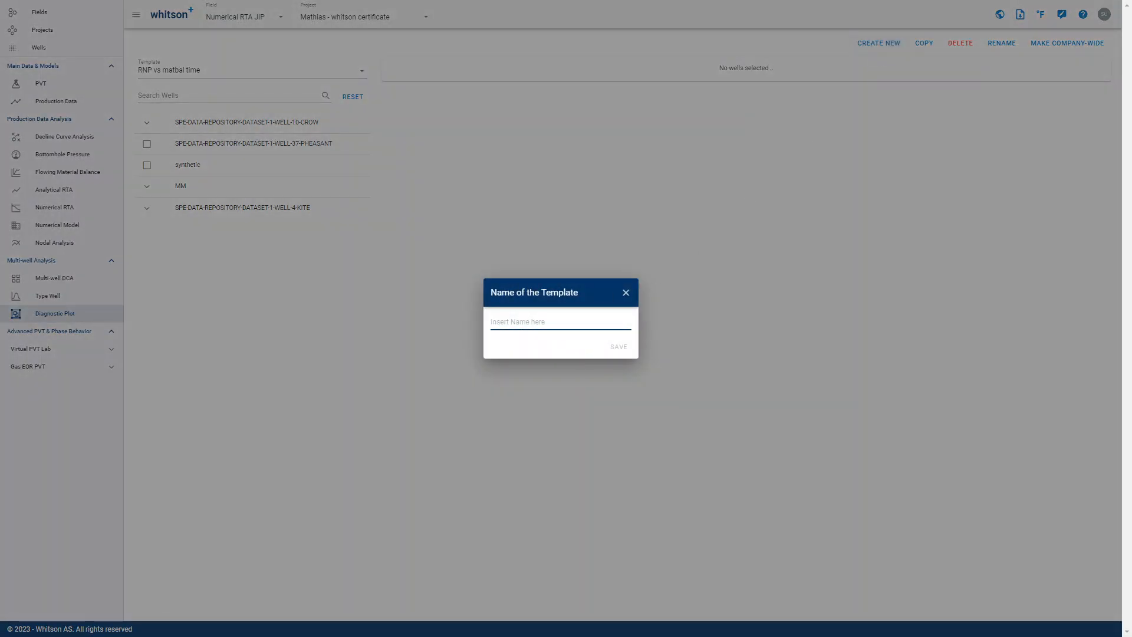
text(pRO)
key(BackSpace)
key(BackSpace)
key(BackSpace)
text(PR)
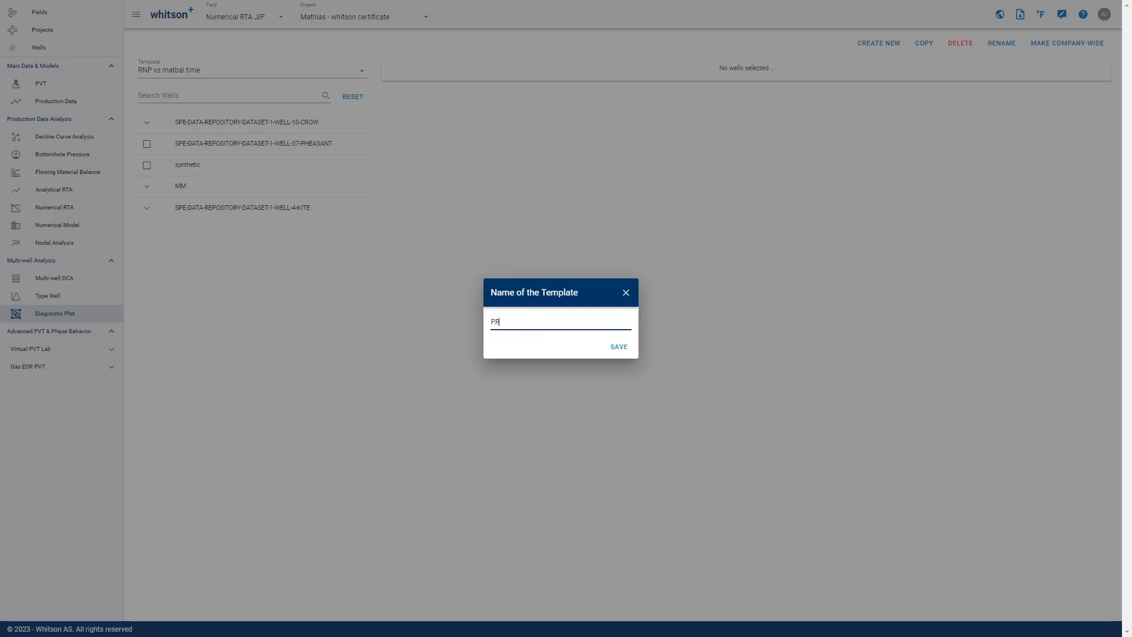
text(R vs matbl)
key(BackSpace)
key(BackSpace)
text(ba)
click(619, 348)
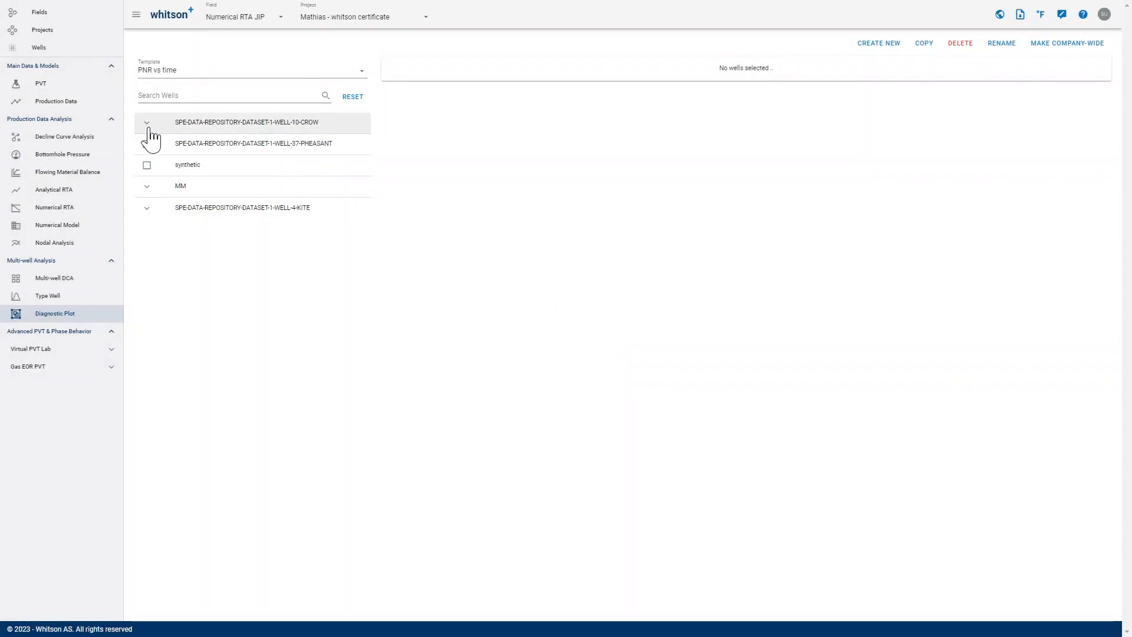
- Include the Main interpretations of the WELL-10-CROW and WELL-4-KITE wells in the plot
click(147, 125)
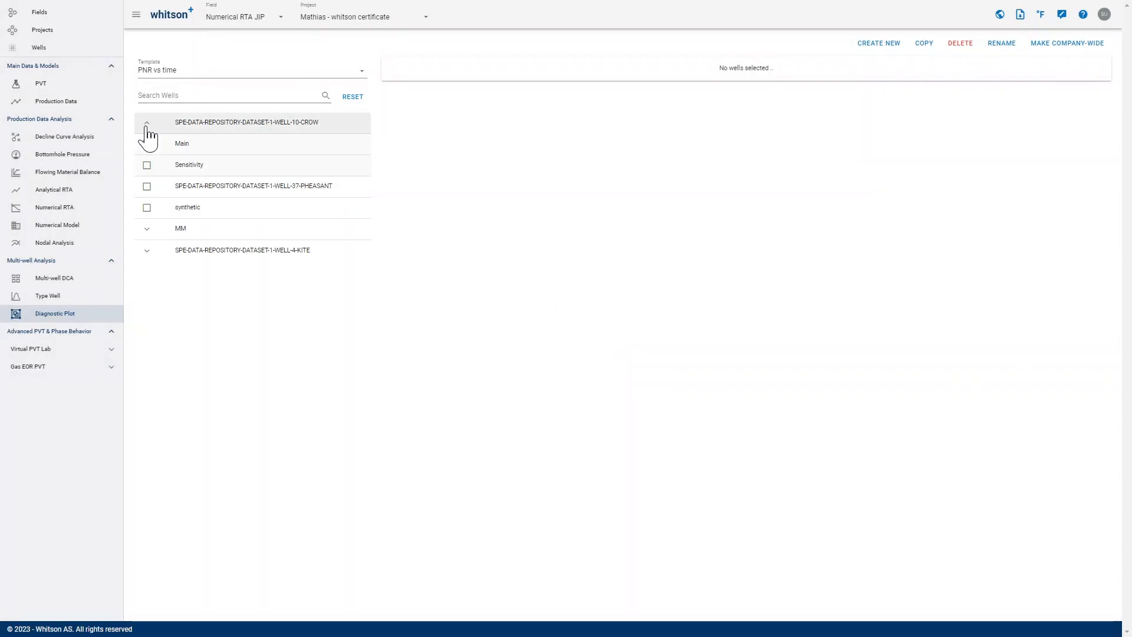
click(149, 252)
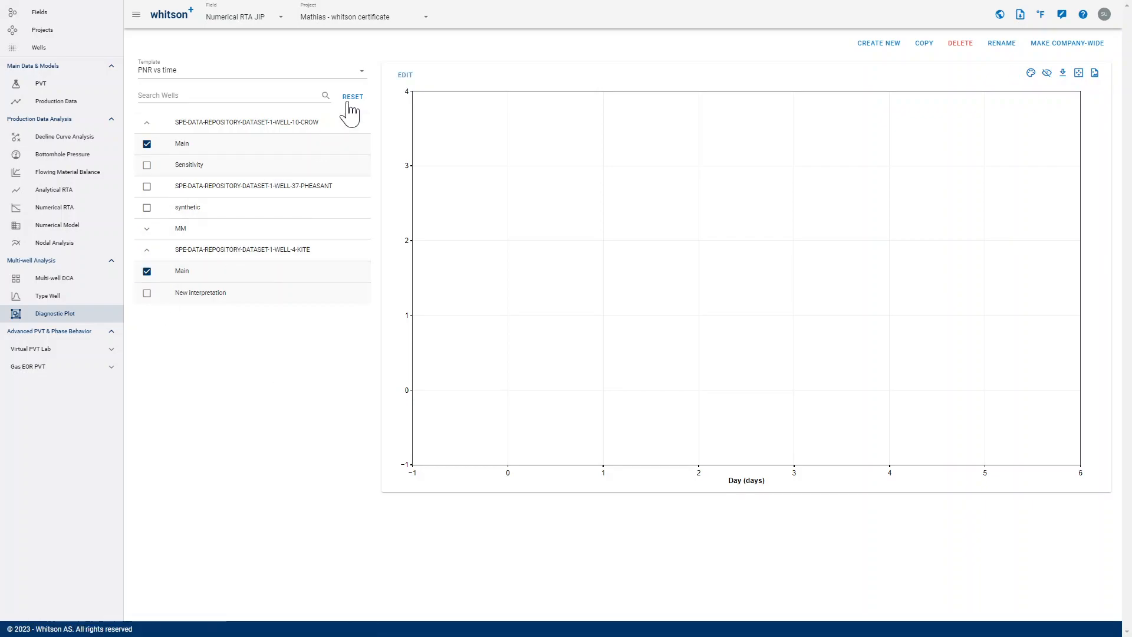
- Edit the plot and assign Pressure Normalized Oil Rate from Normalized Rates and Pseudopressure as the Y-axis data
click(407, 79)
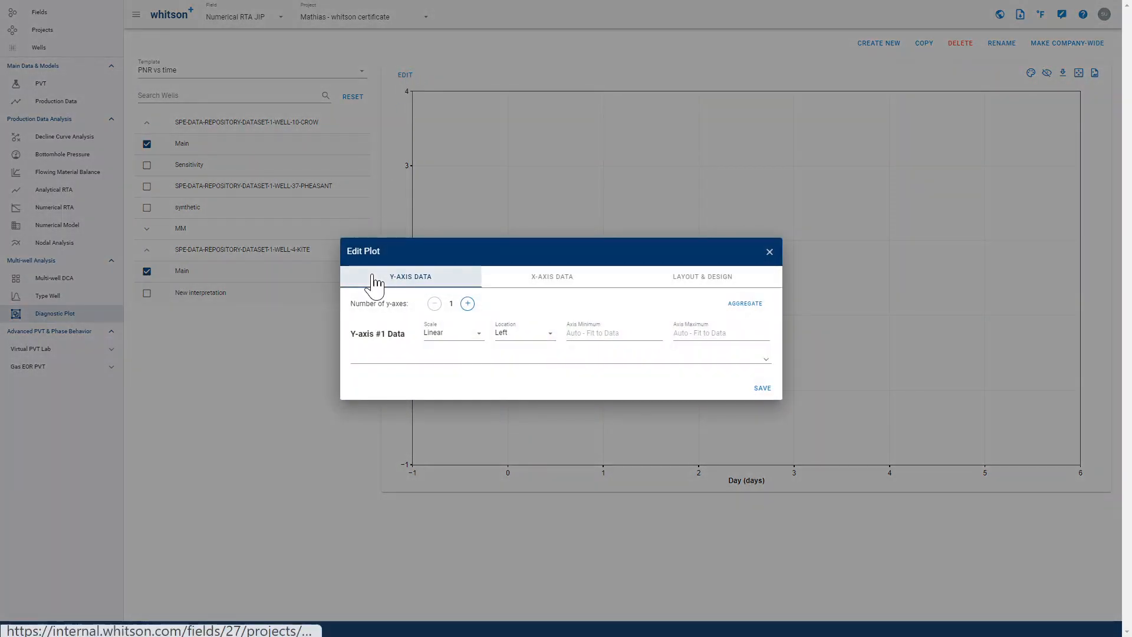
click(472, 358)
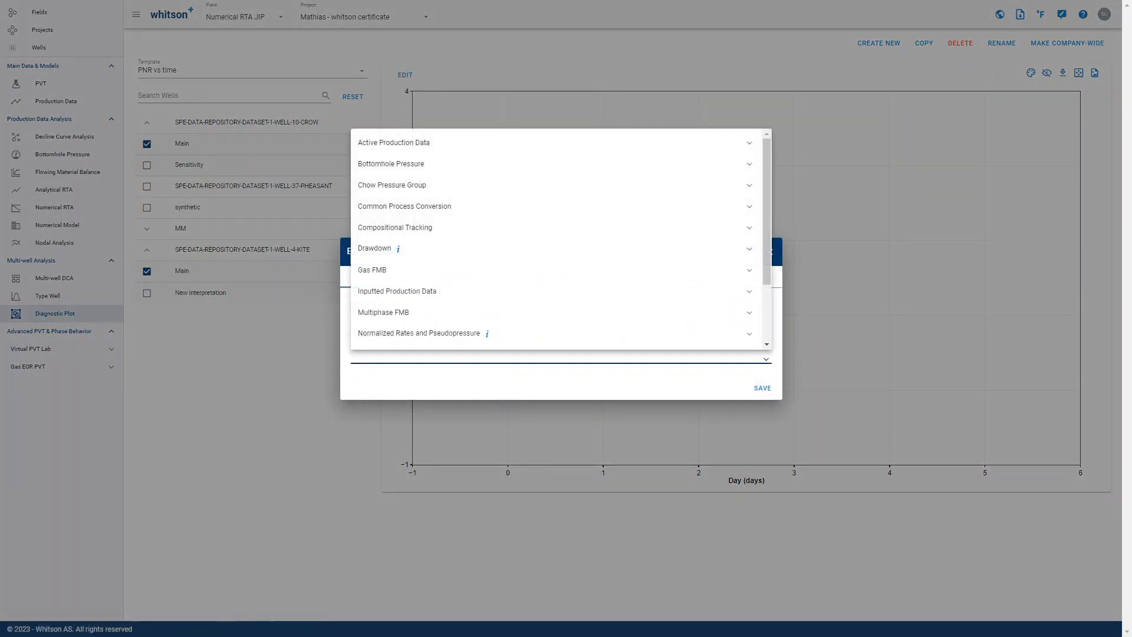
scroll(465, 283, down, 2)
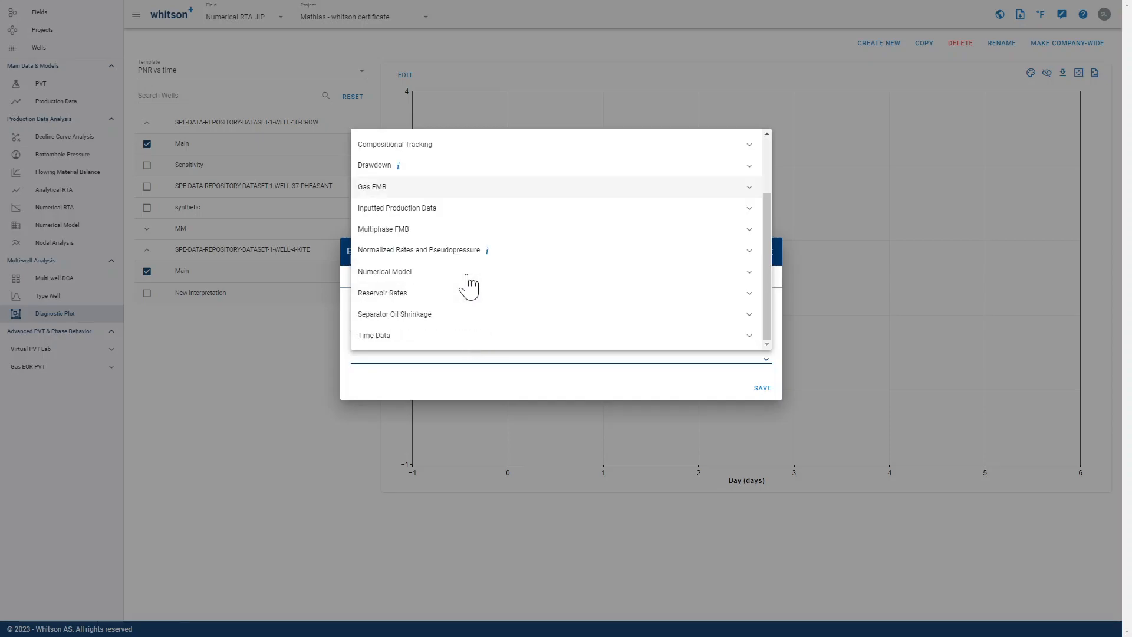
click(434, 255)
scroll(467, 308, down, 2)
scroll(466, 306, up, 1)
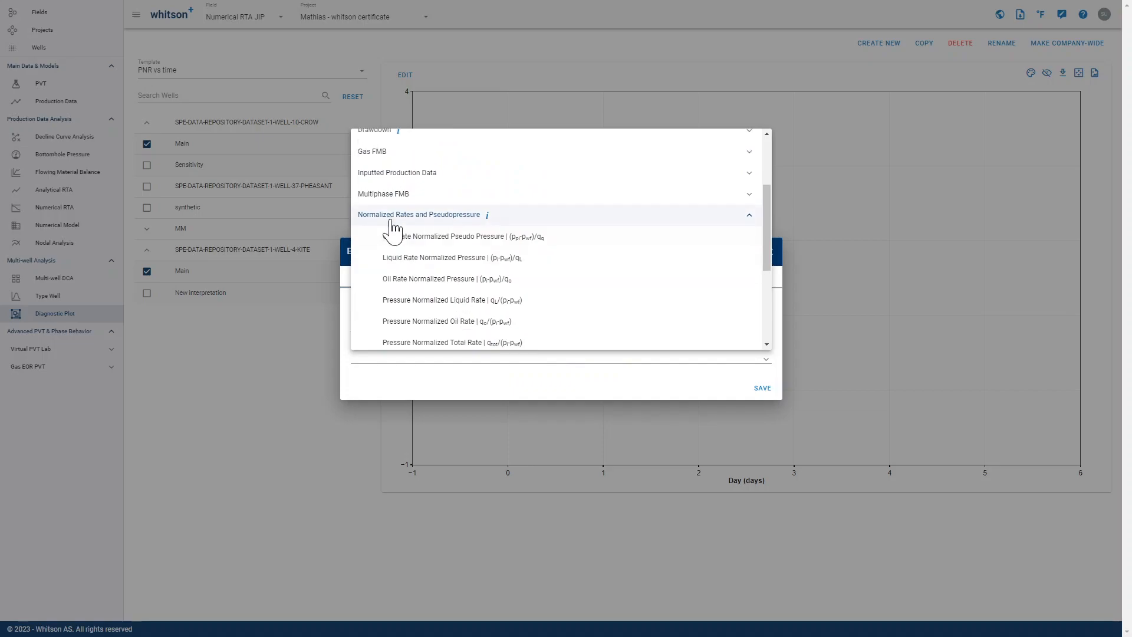
click(416, 225)
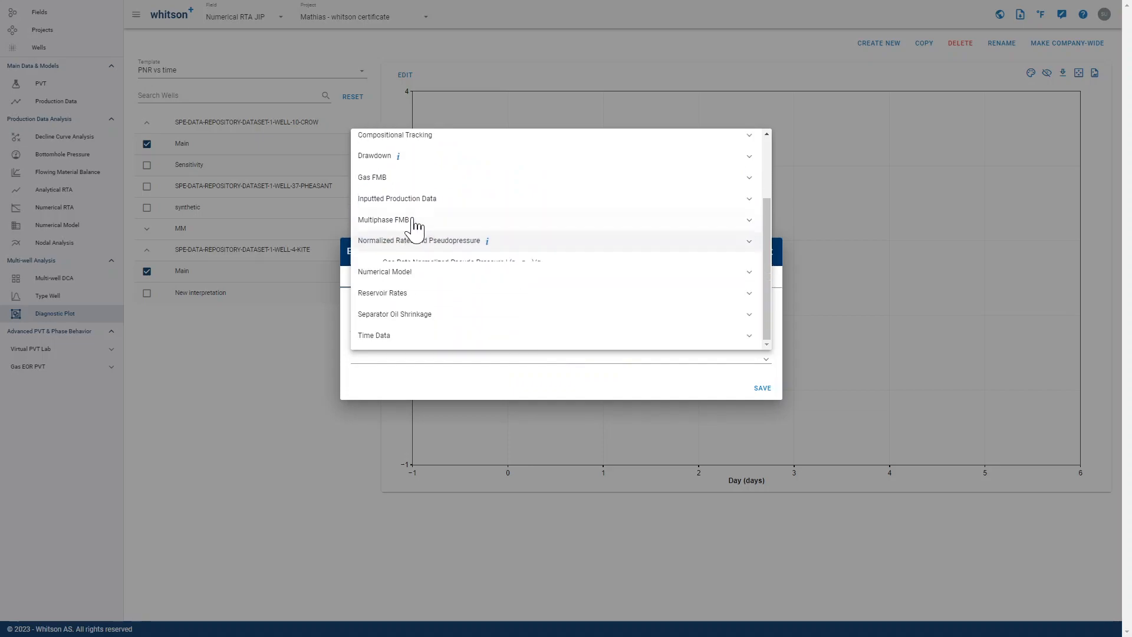
scroll(409, 260, up, 2)
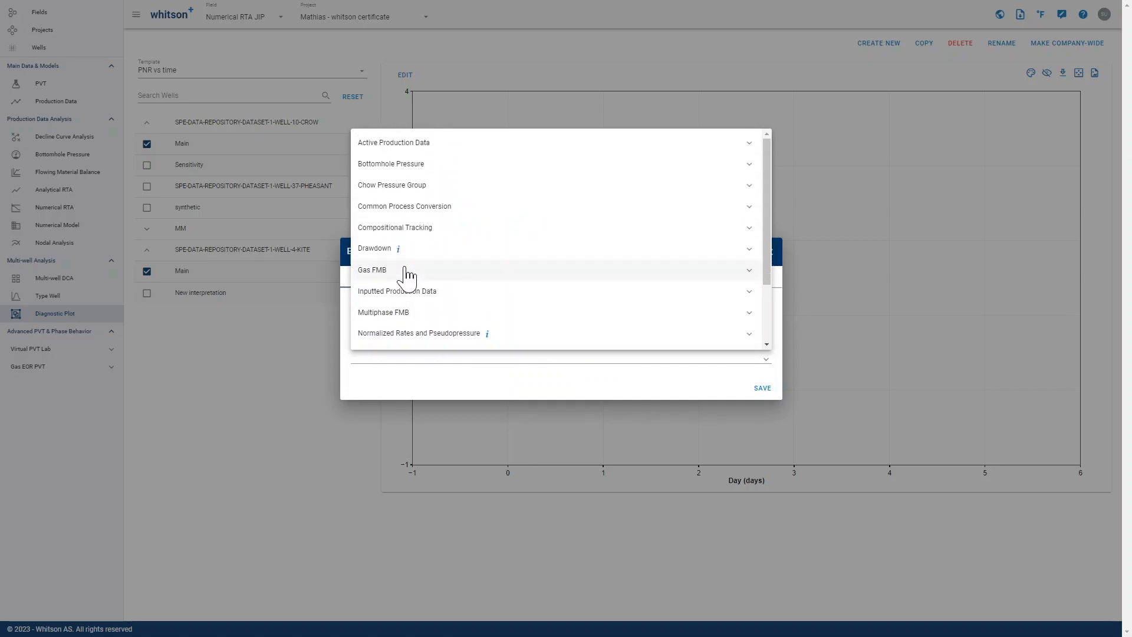
scroll(430, 252, down, 2)
click(430, 253)
scroll(432, 253, down, 3)
scroll(429, 260, up, 2)
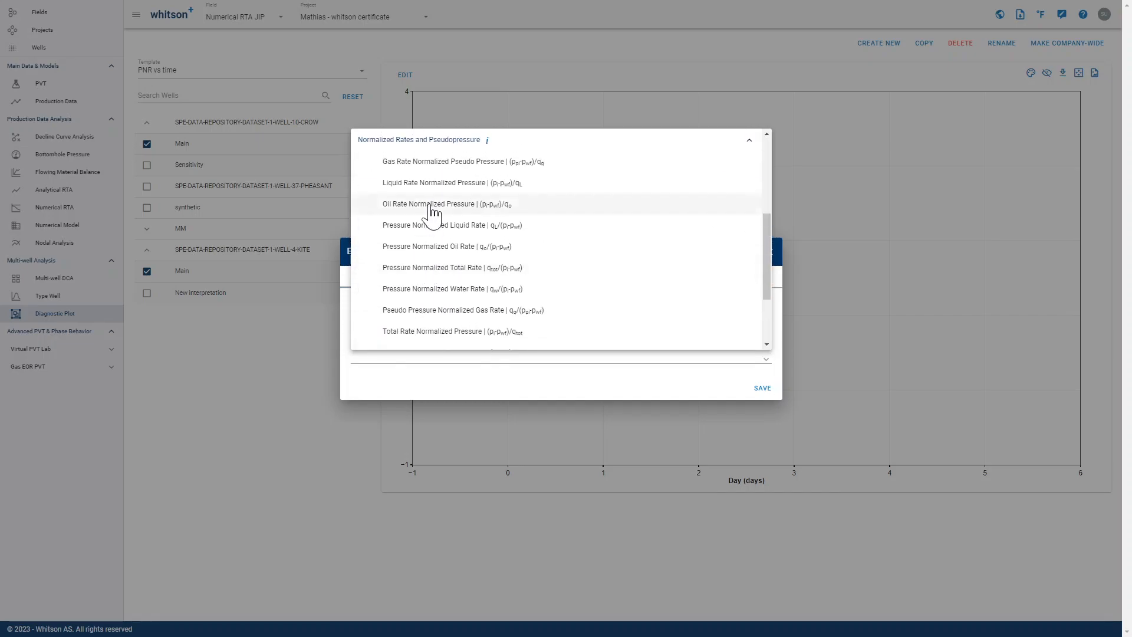
click(428, 254)
click(487, 384)
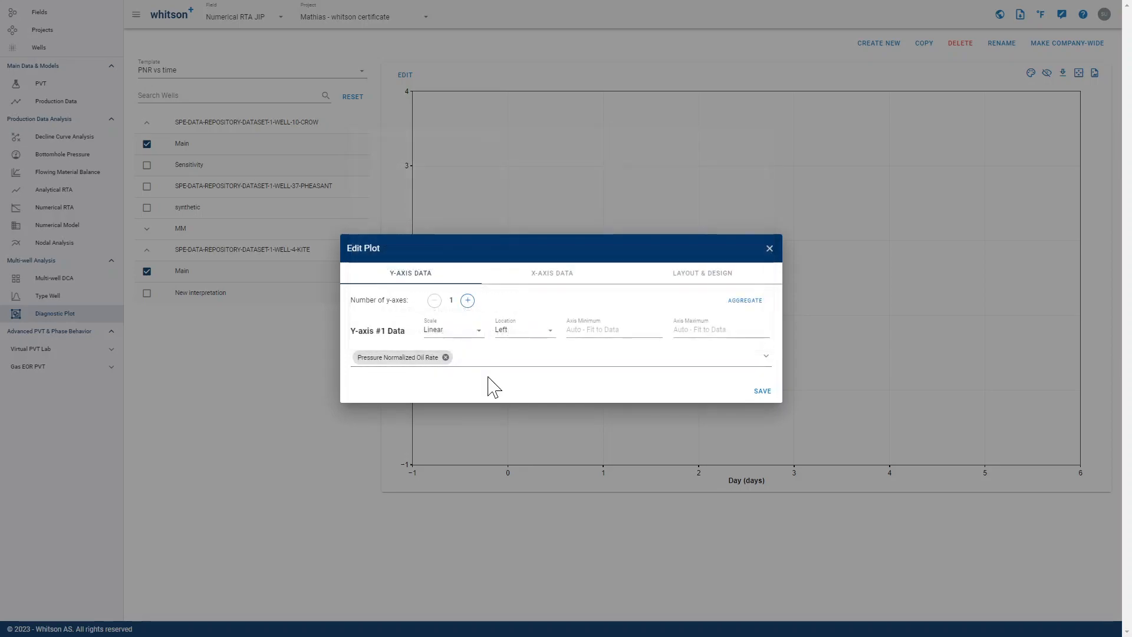
click(548, 278)
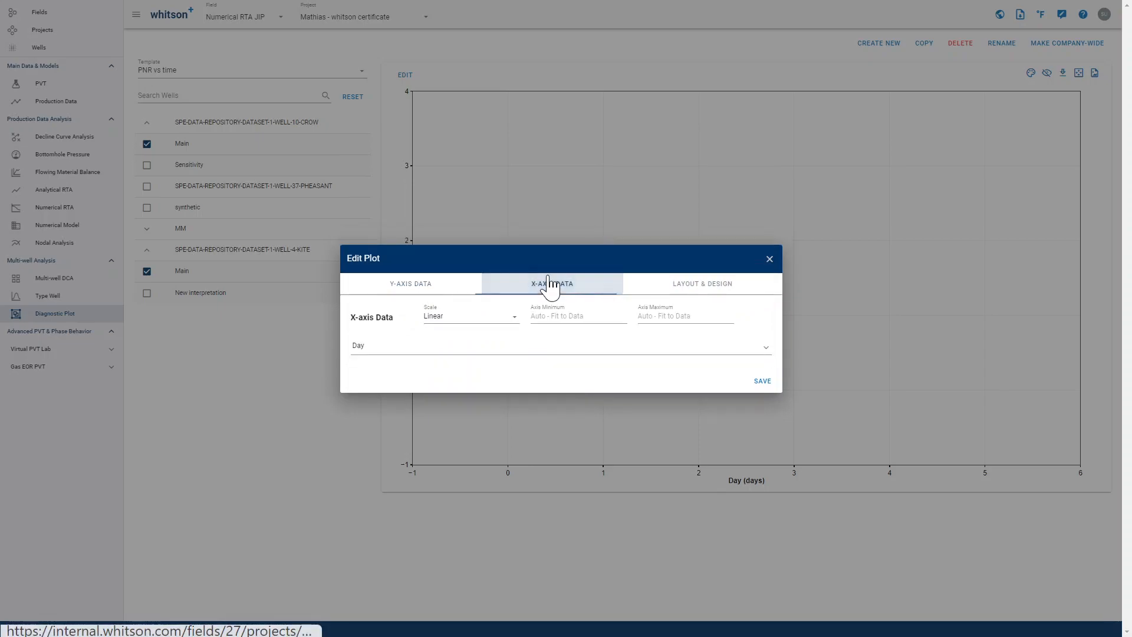
click(518, 347)
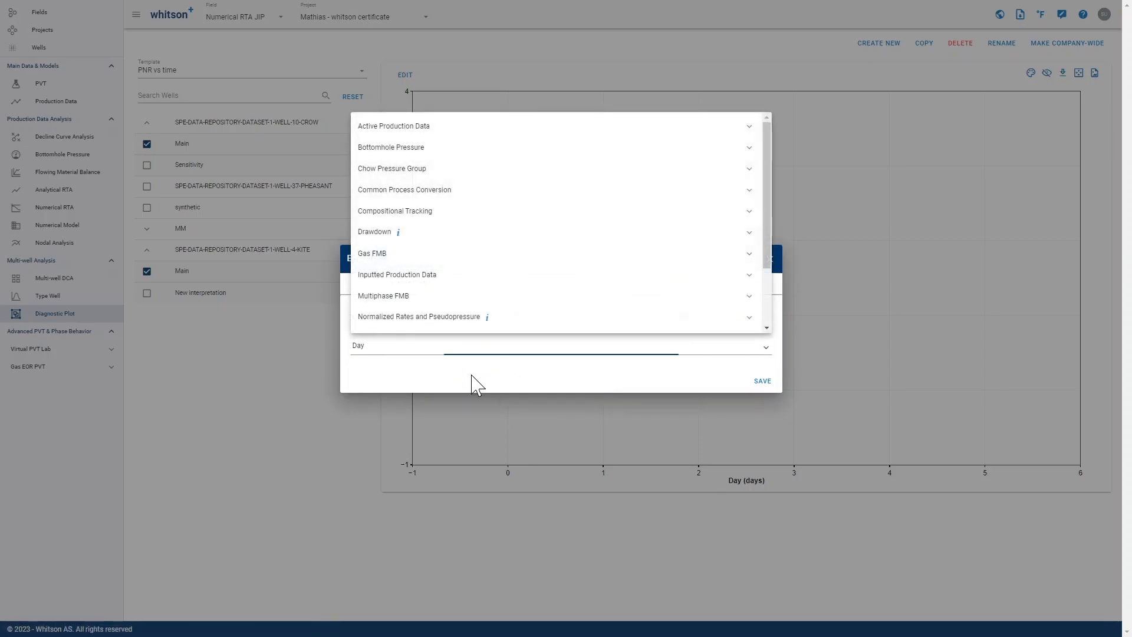
click(476, 384)
- Set the Y-axis minimum to 0 and its maximum to 1000
click(444, 287)
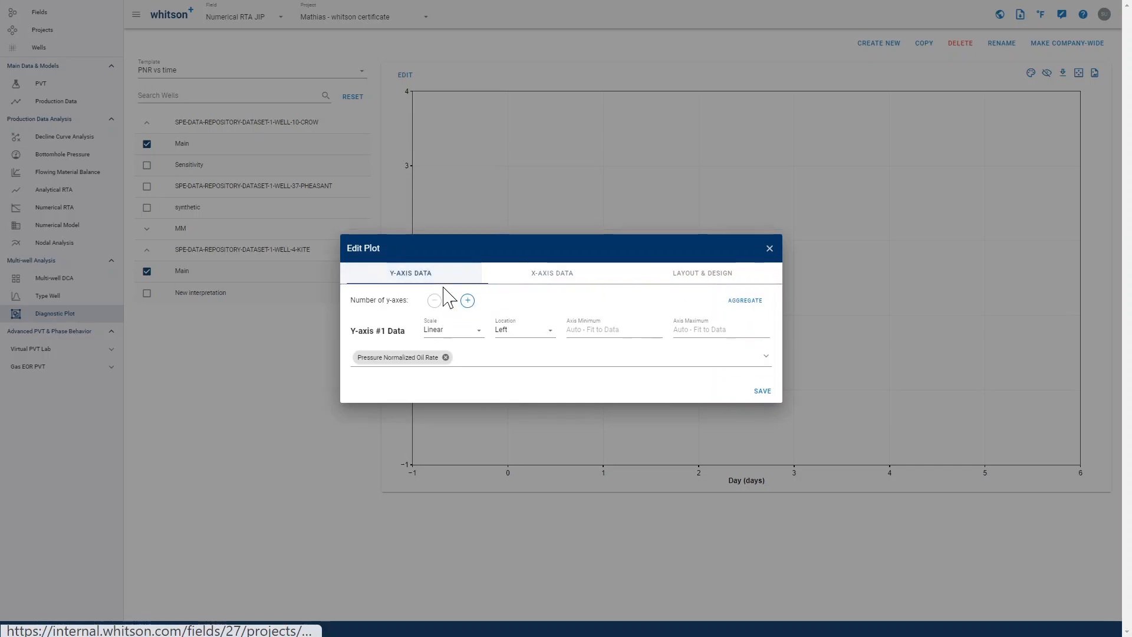
text(0)
click(686, 332)
text(100)
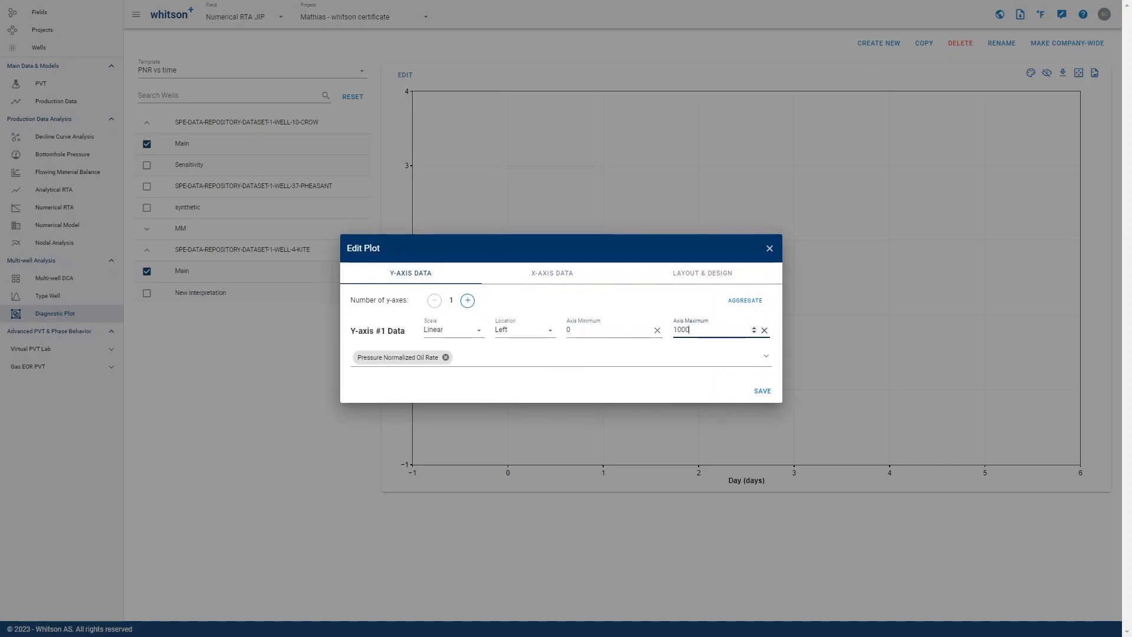
click(660, 360)
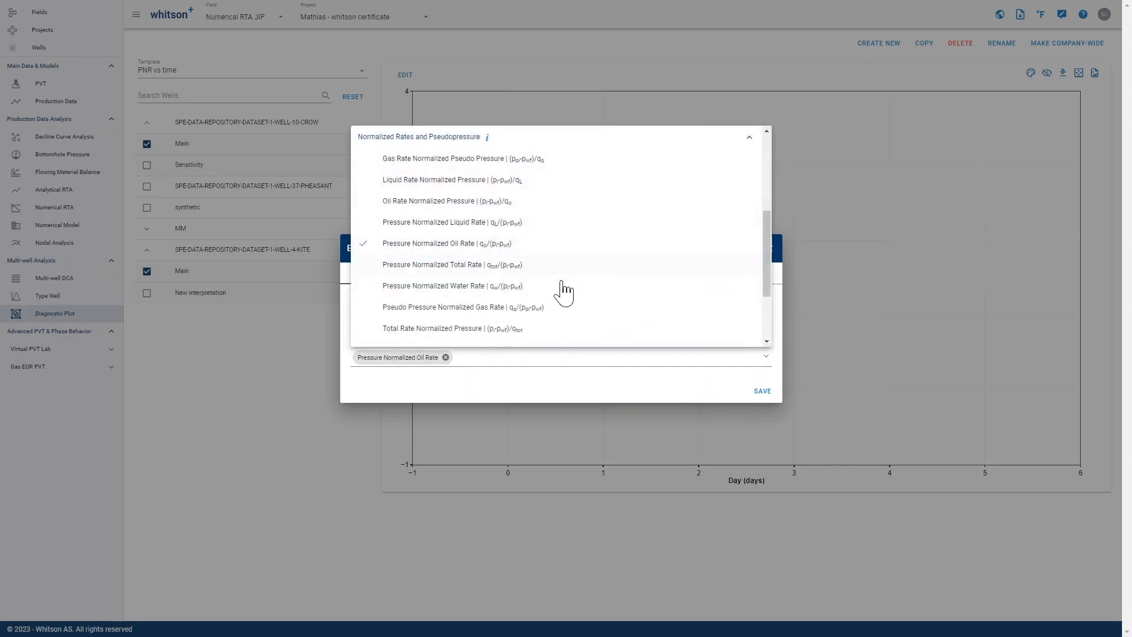
click(611, 404)
- Set the X-axis minimum to 0 and its maximum to 1000, and save the plot settings
click(559, 277)
click(566, 317)
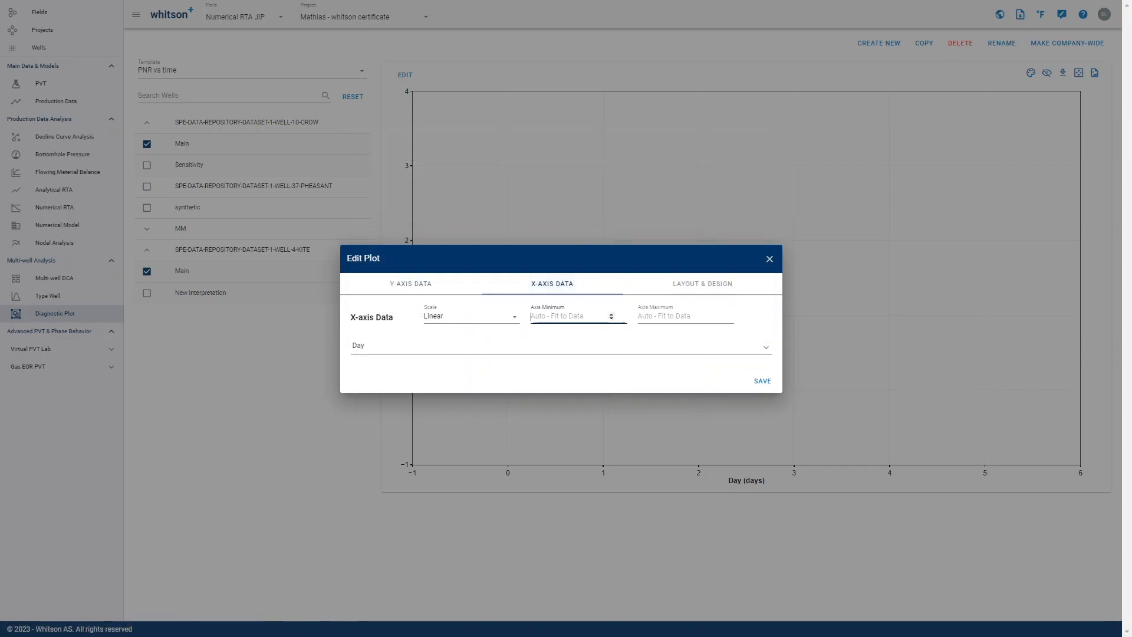
click(678, 316)
click(534, 384)
click(766, 387)
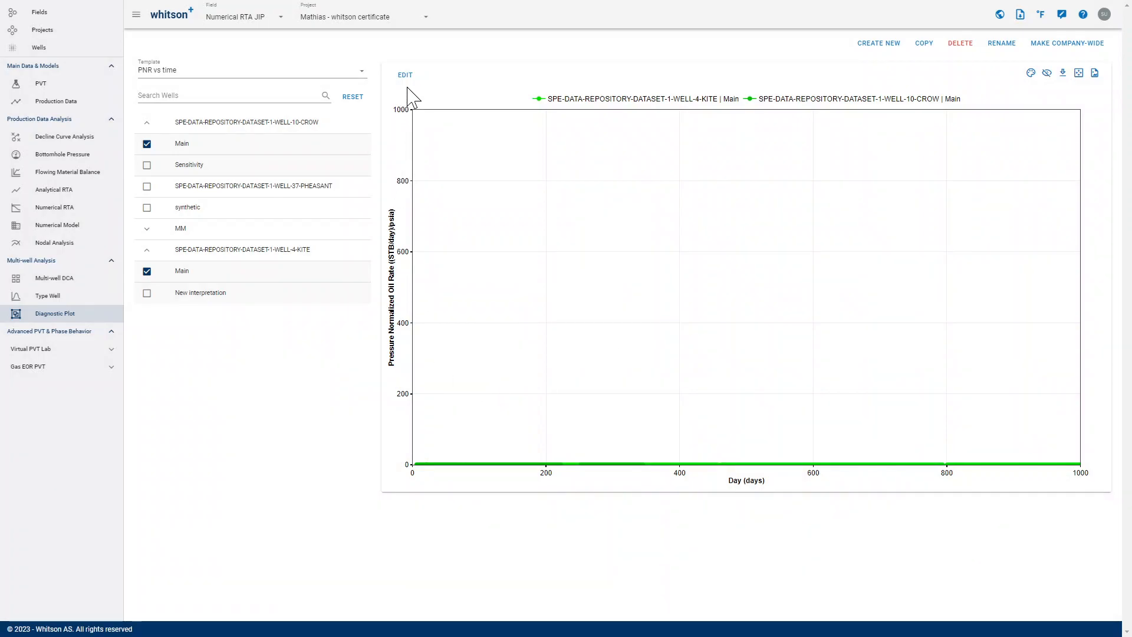
- Set the X-axis maximum to 1 and save the plot settings
click(405, 75)
click(675, 316)
key(BackSpace)
click(762, 382)
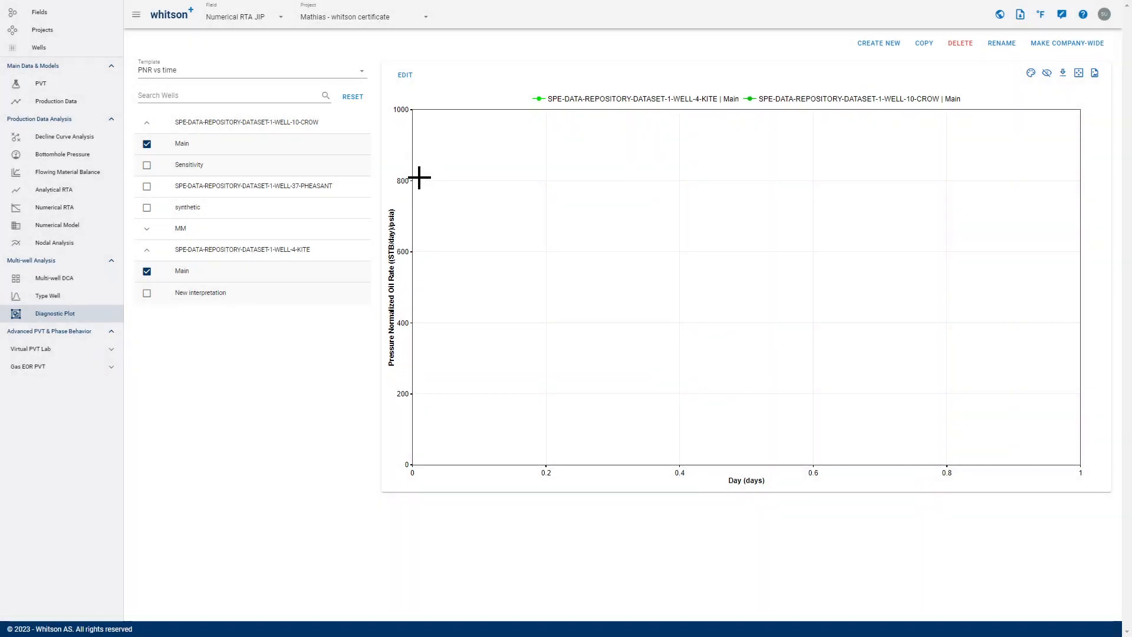
- Set the X-axis maximum back to 1000 and the Y-axis maximum to 1, and save the plot settings
click(406, 77)
click(634, 299)
text(1000)
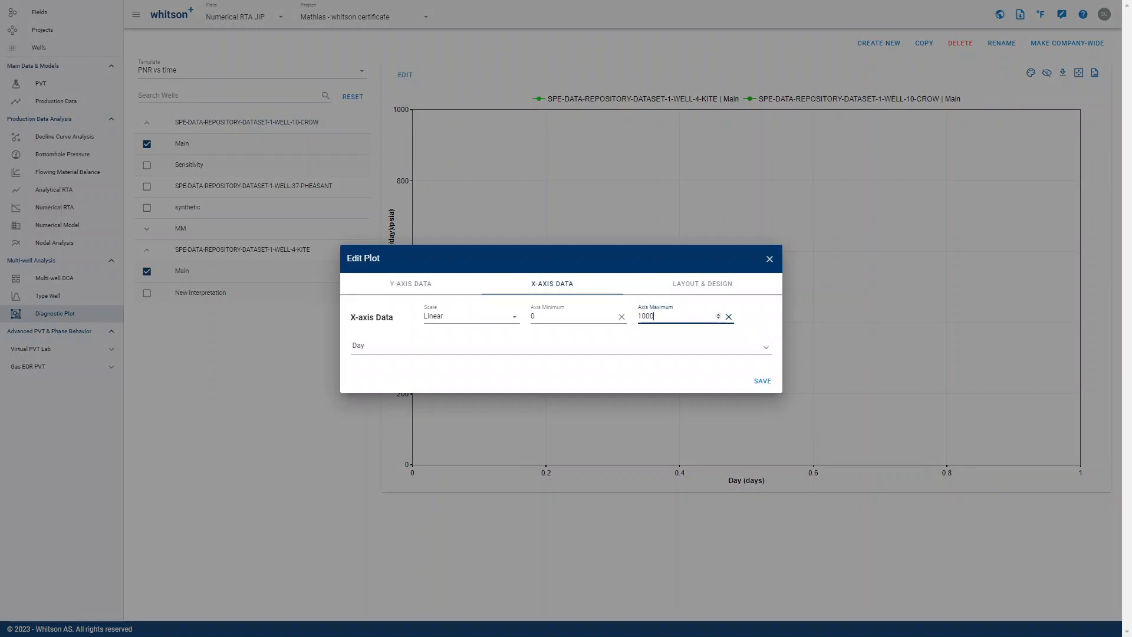
click(477, 283)
click(707, 330)
click(761, 391)
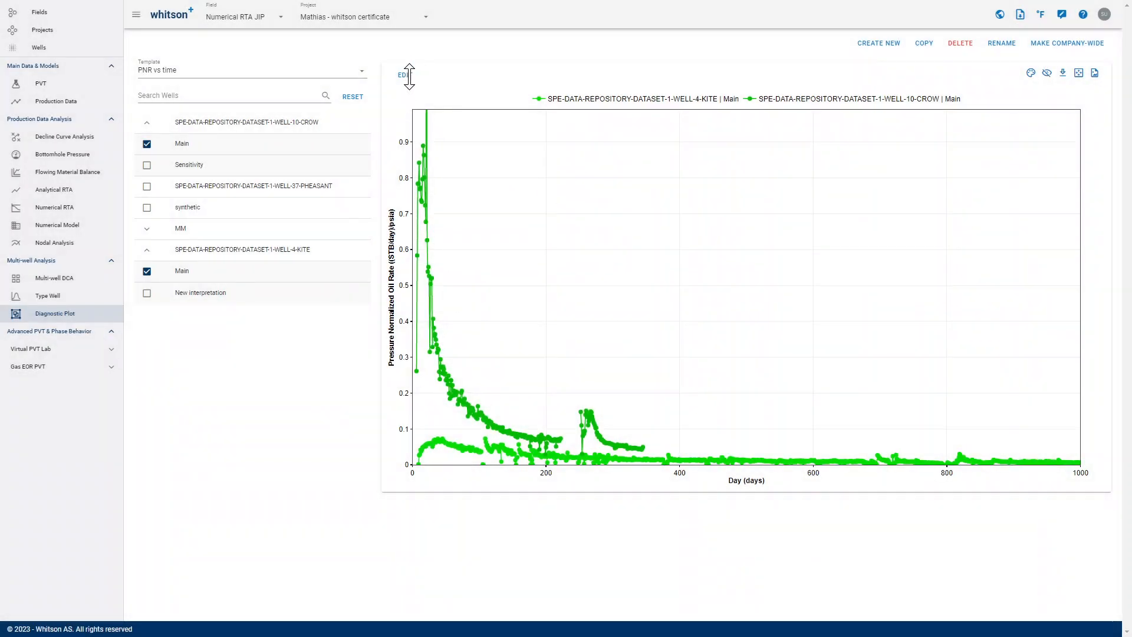
- Apply the Spread Colors scheme to the plotted wells
drag(409, 76, 400, 147)
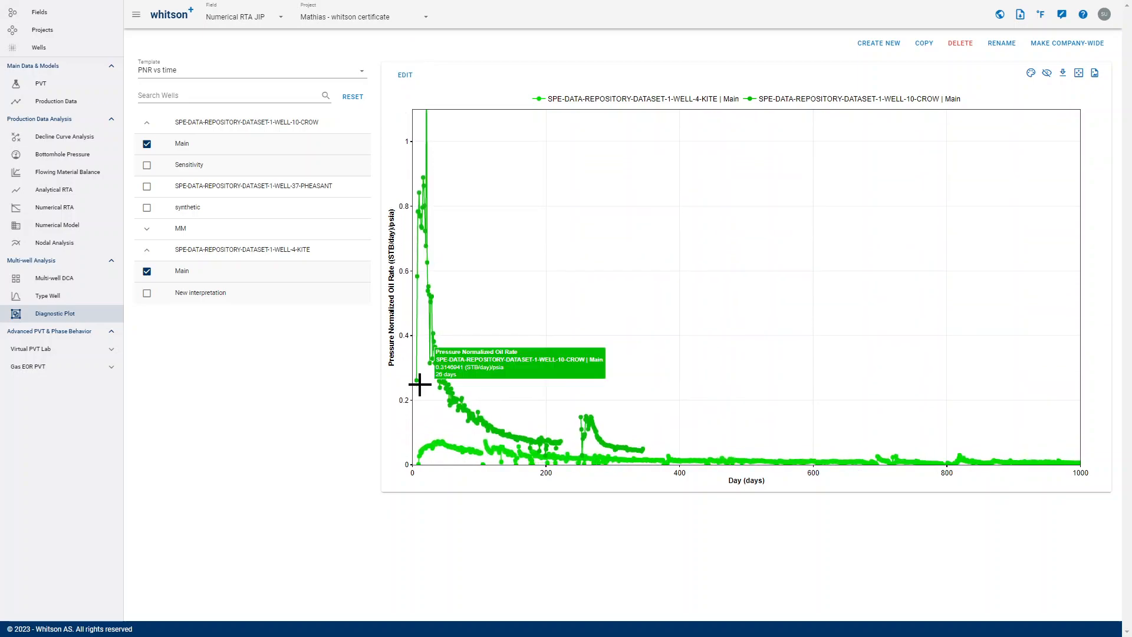
mouse_move(410, 457)
mouse_down()
mouse_move(400, 374)
mouse_move(407, 461)
mouse_up()
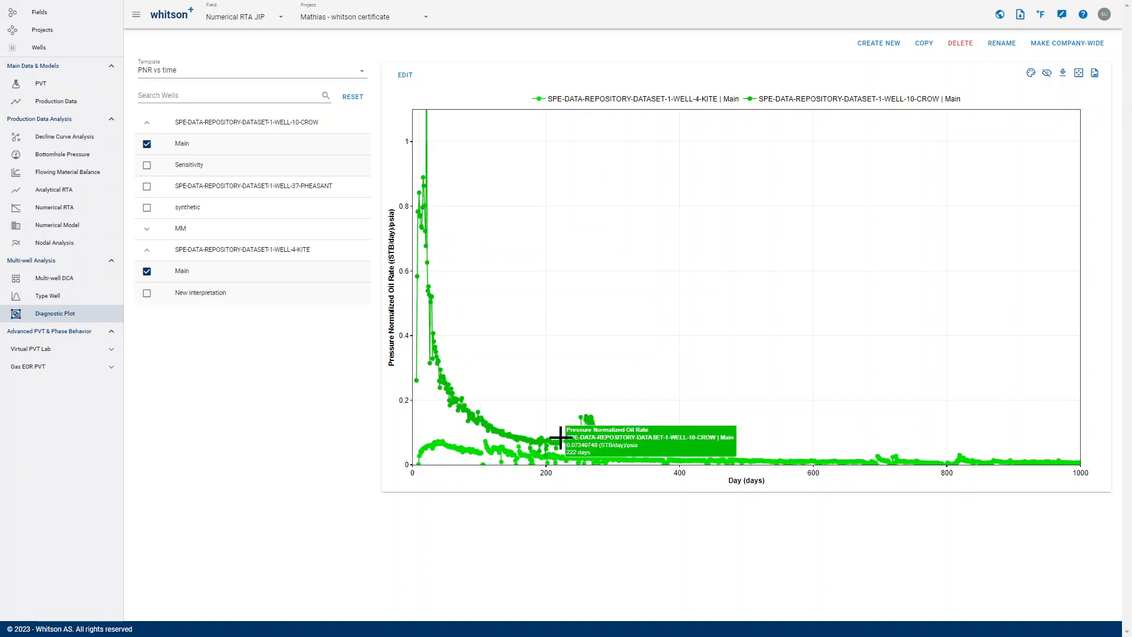
click(1030, 73)
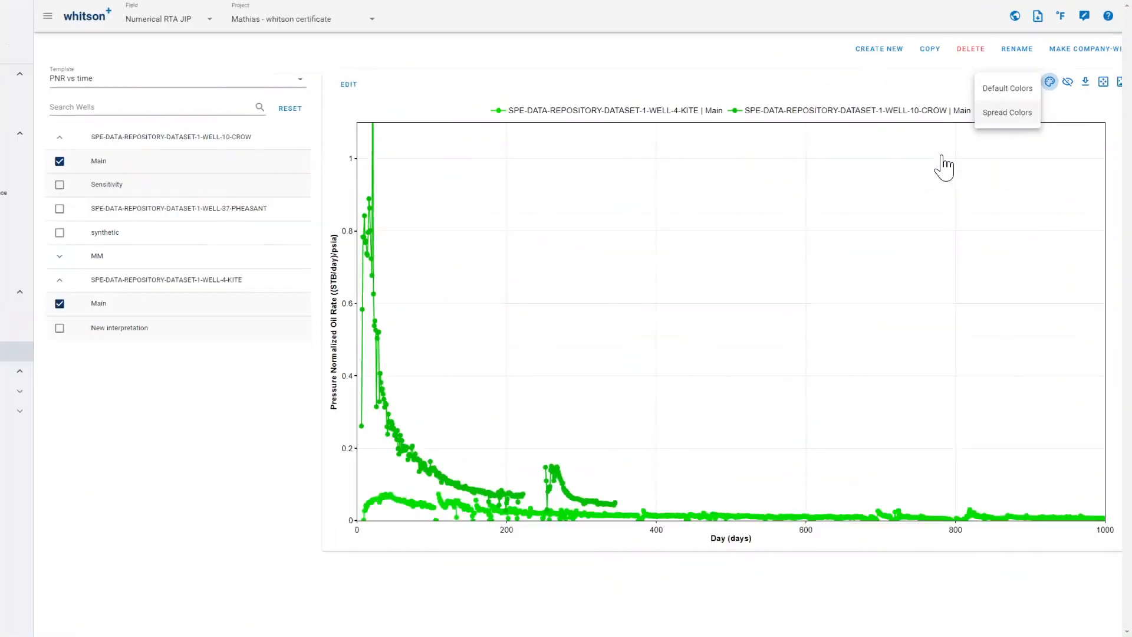
click(1007, 112)
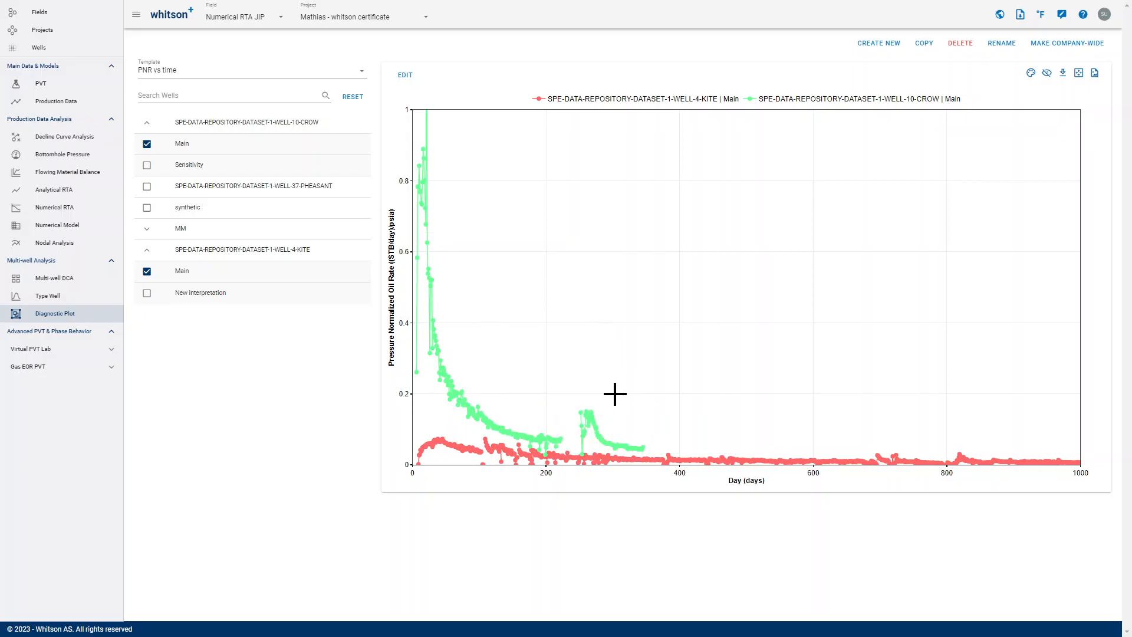
- Open the layout and design settings for the Pressure Normalized Oil Rate curves
mouse_move(498, 427)
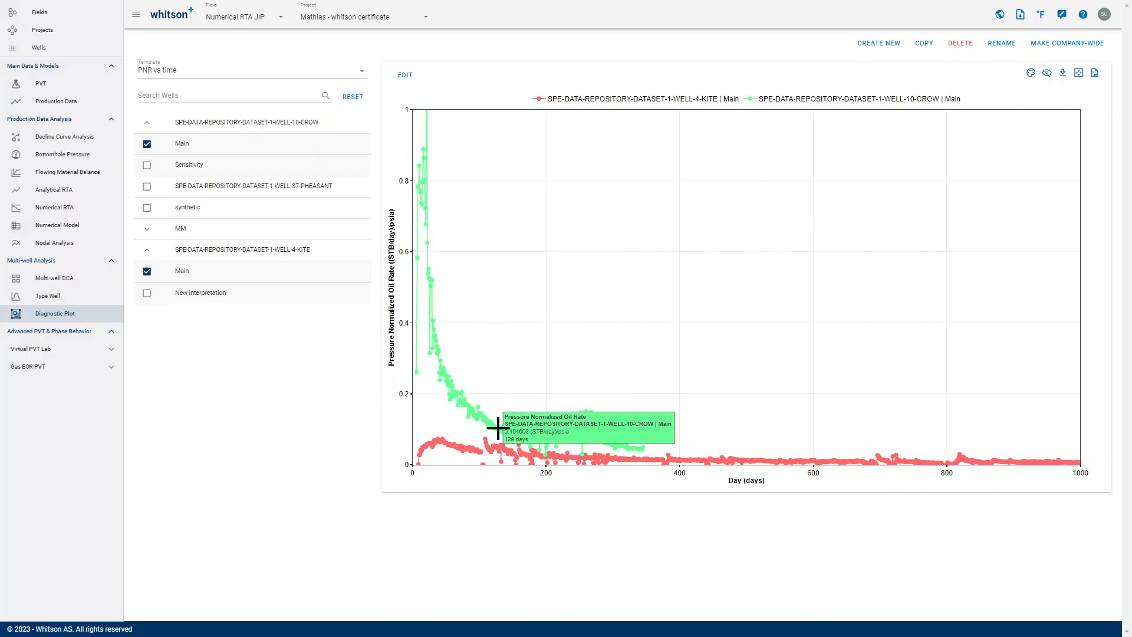
click(498, 428)
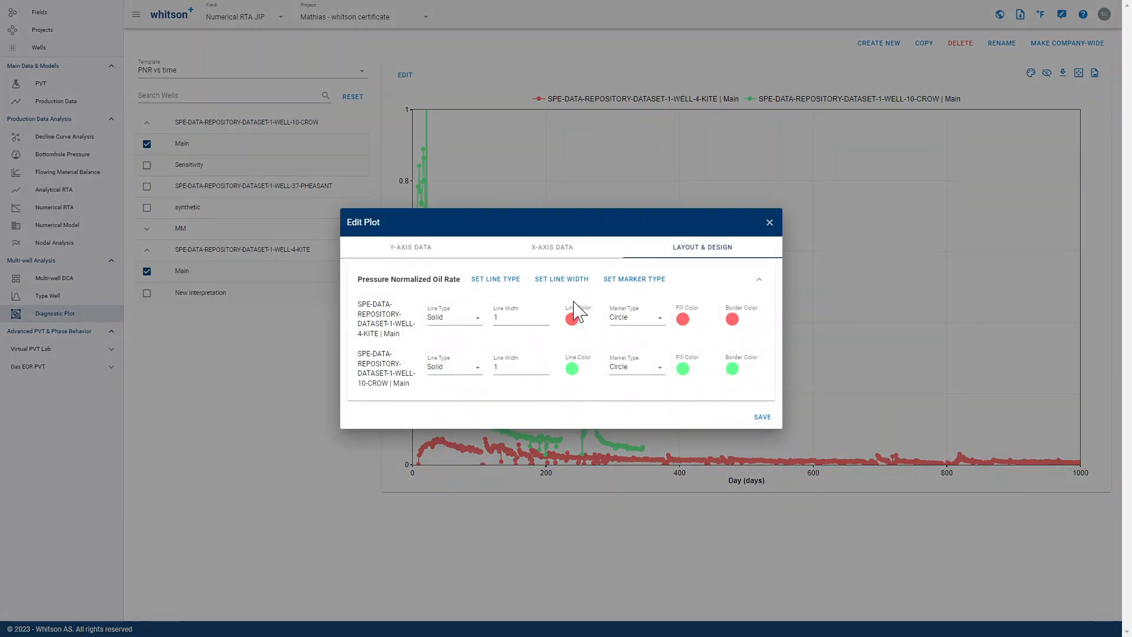
- Try No Marker as the marker type for both wells and return it to Circle
click(627, 281)
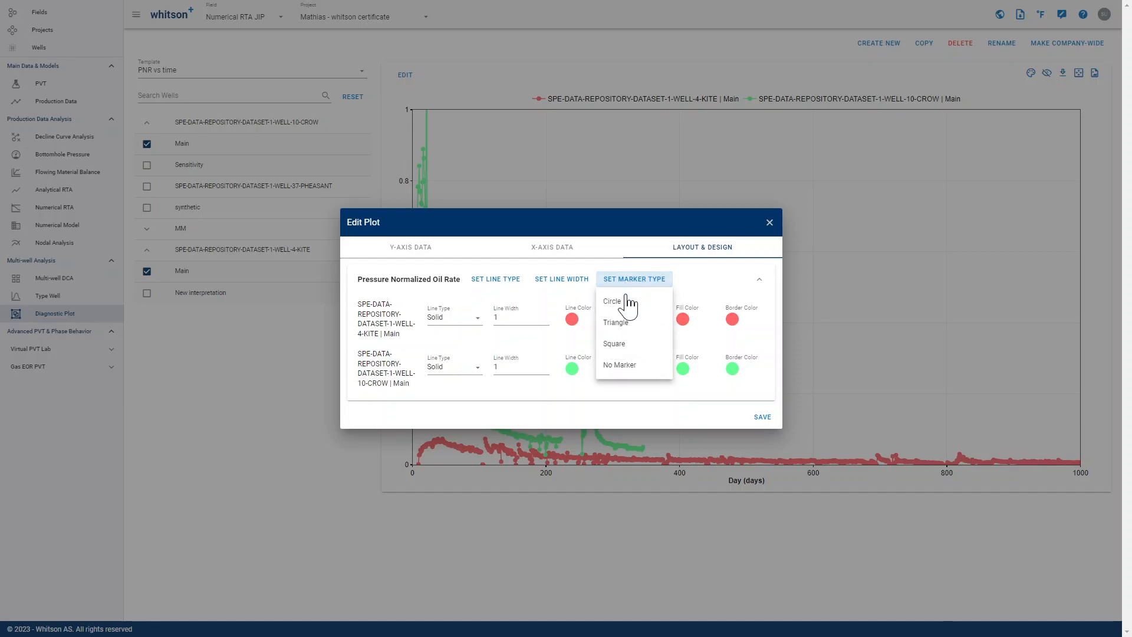
click(627, 370)
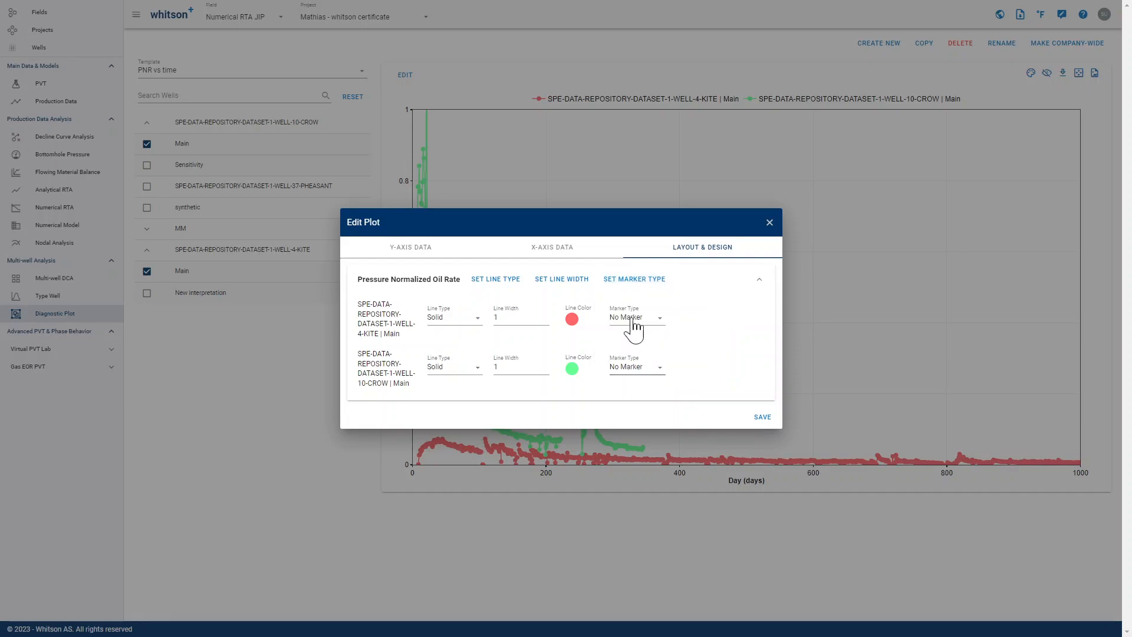
click(635, 283)
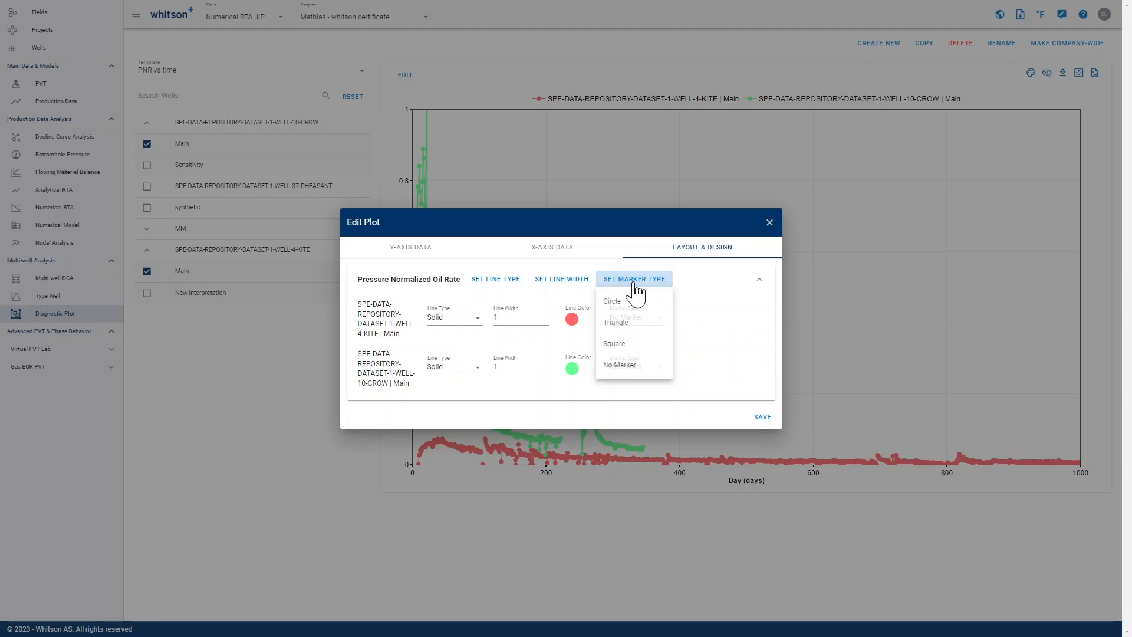
click(631, 313)
- Set the line type of both wells' curves to No Line and save the plot settings
click(566, 281)
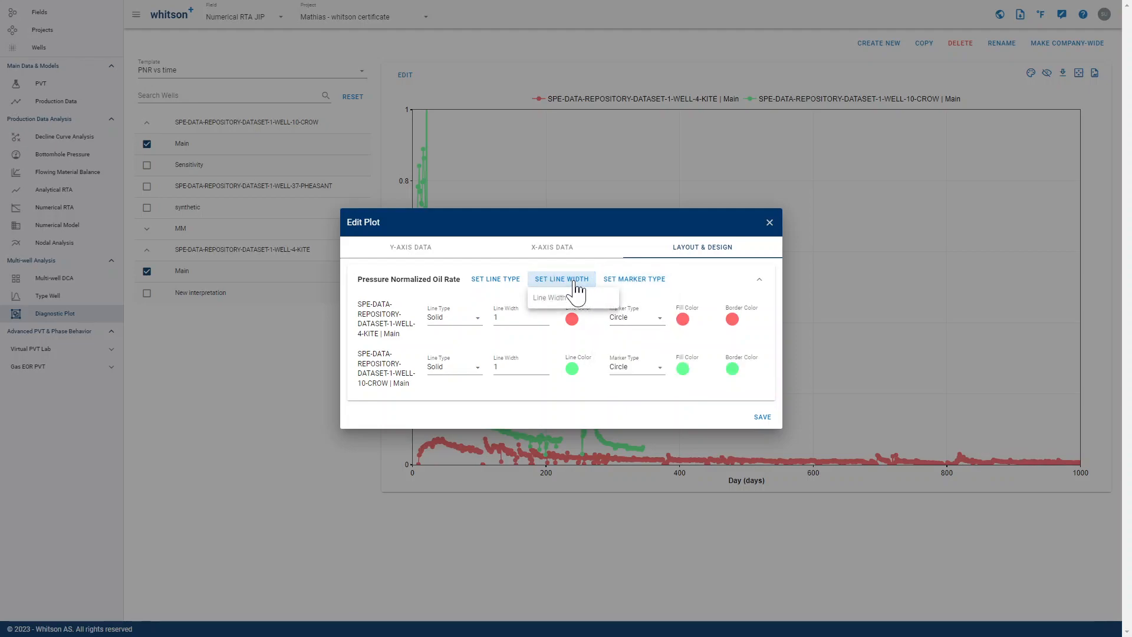
click(495, 280)
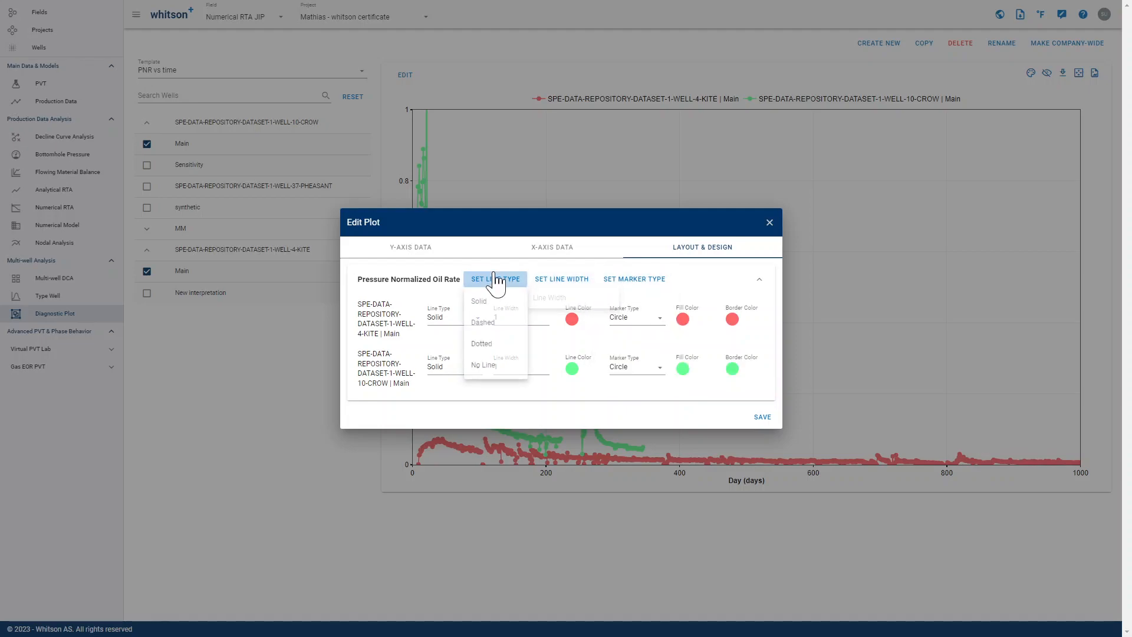
click(496, 370)
click(766, 418)
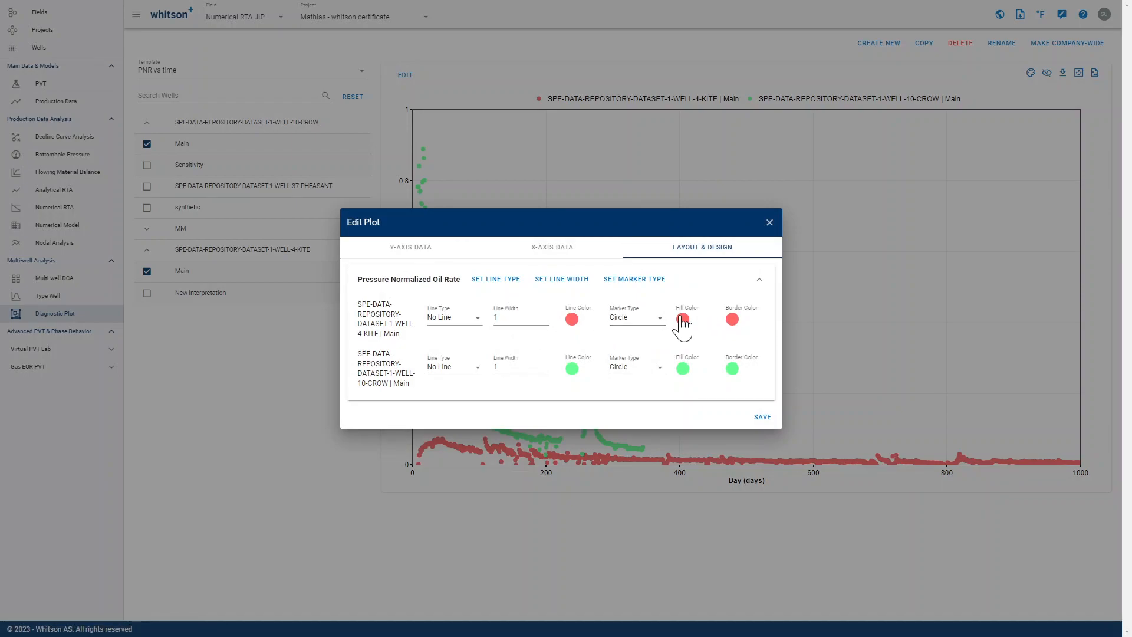
click(660, 320)
click(747, 407)
click(763, 420)
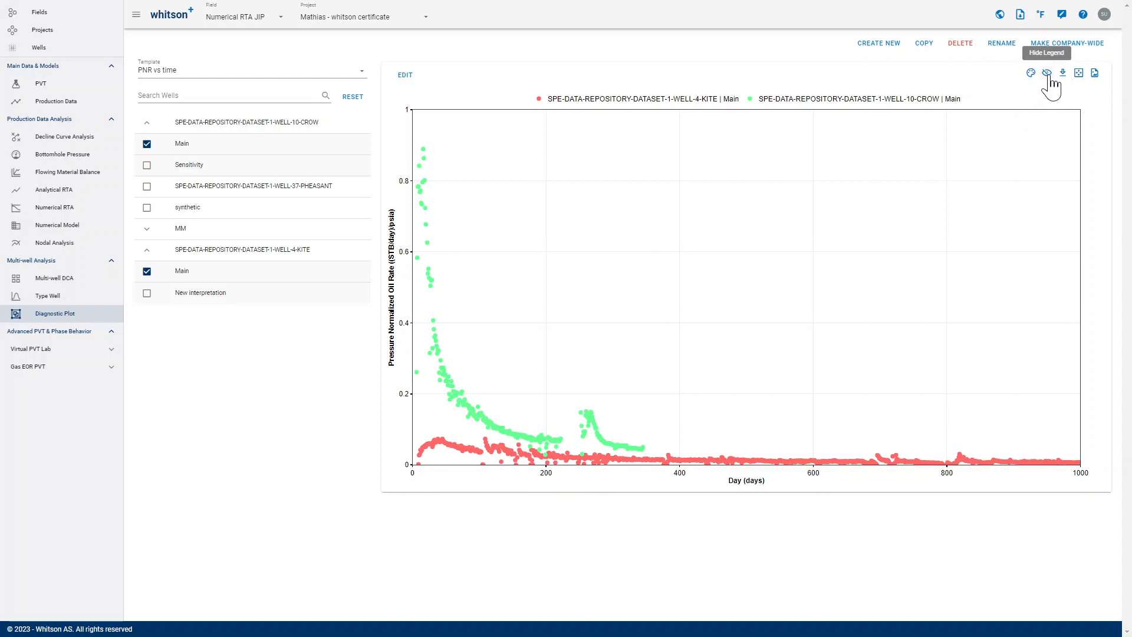
- Hide the plot's legend and show it again
click(1047, 73)
click(1047, 73)
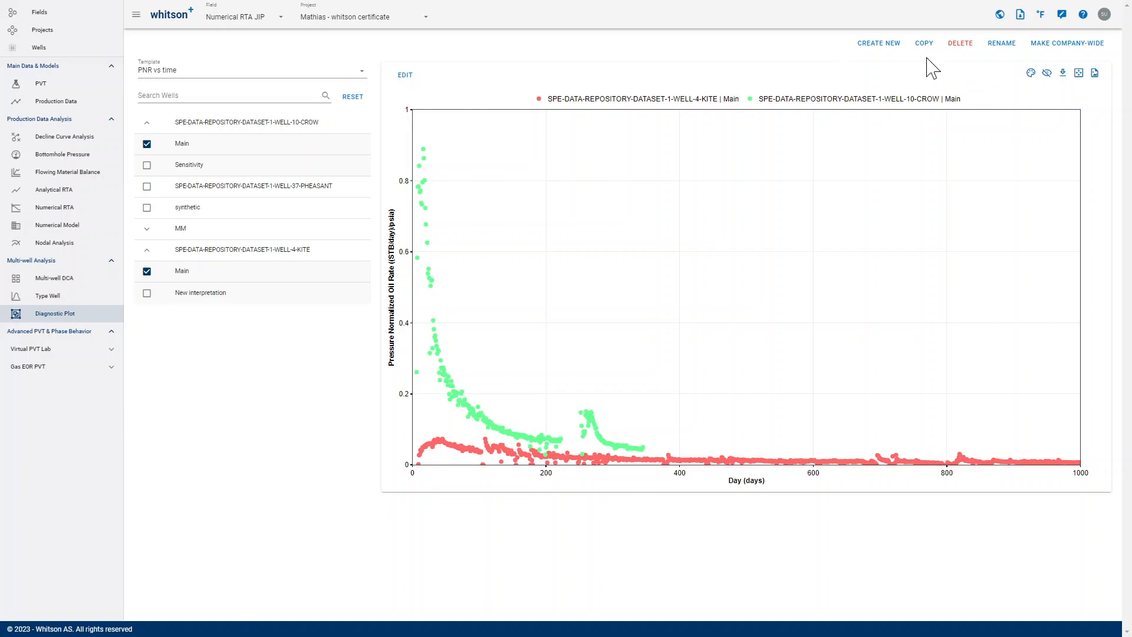
click(330, 77)
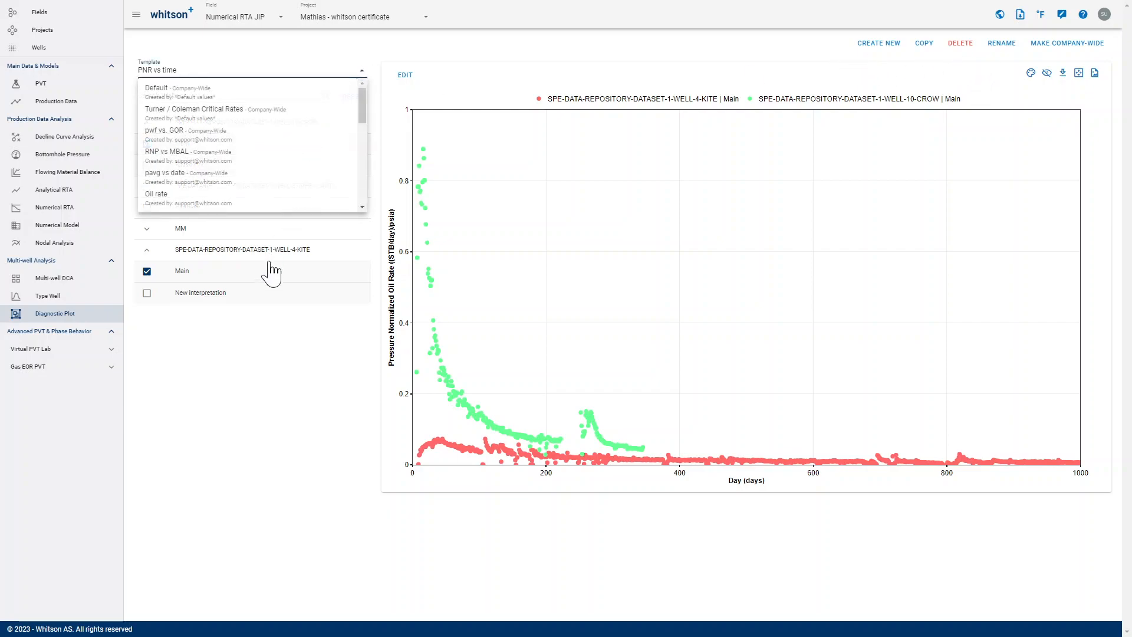
click(942, 83)
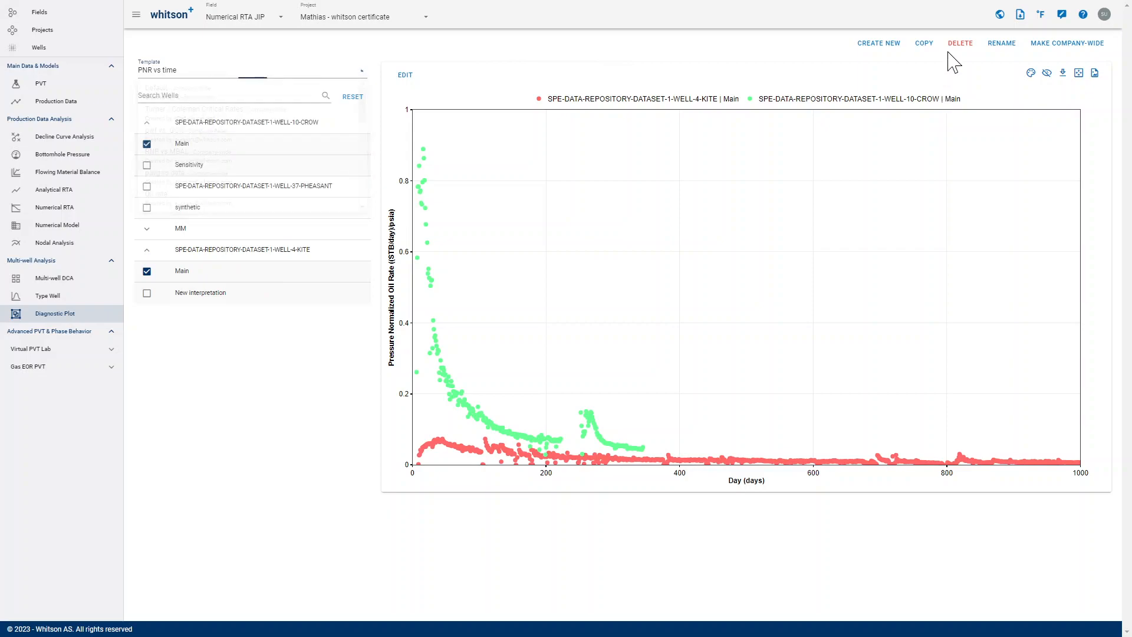